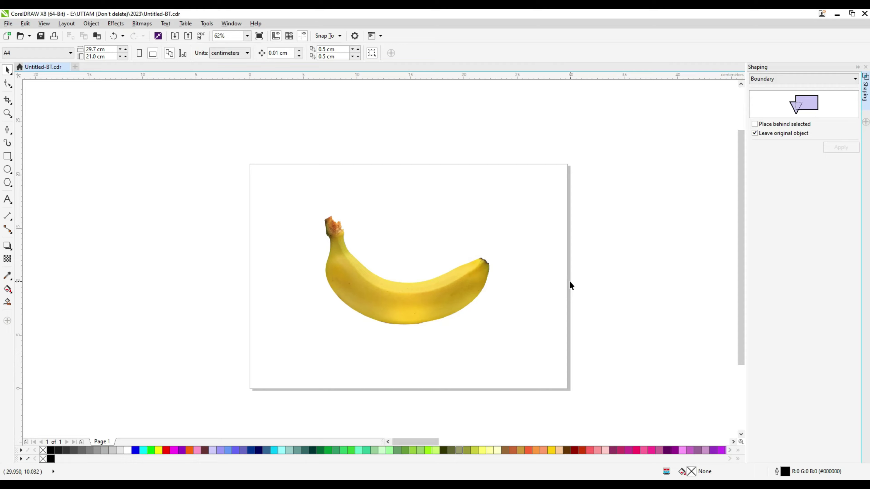
Apply a Boundary shape around the banana photo, keeping the original object
click(841, 147)
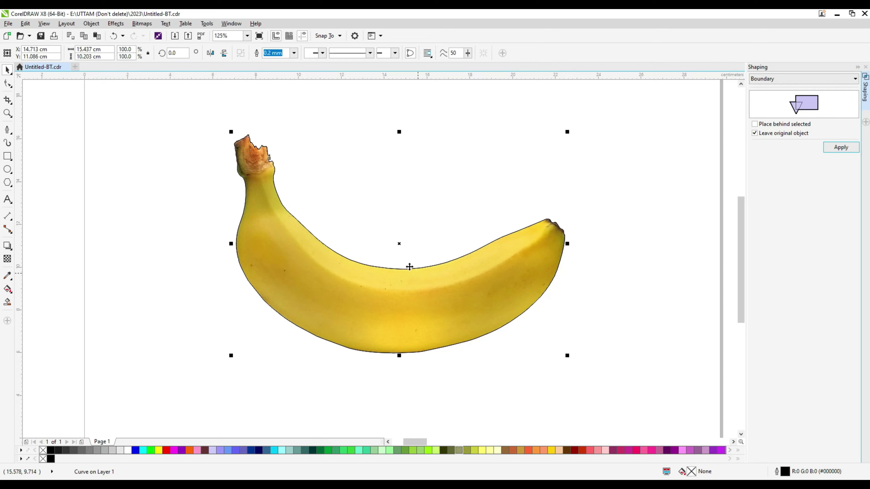
click(7, 130)
Draw two curved Bezier cut lines across the banana, one at the stem end and one at the tip
click(235, 280)
drag(254, 226, 300, 210)
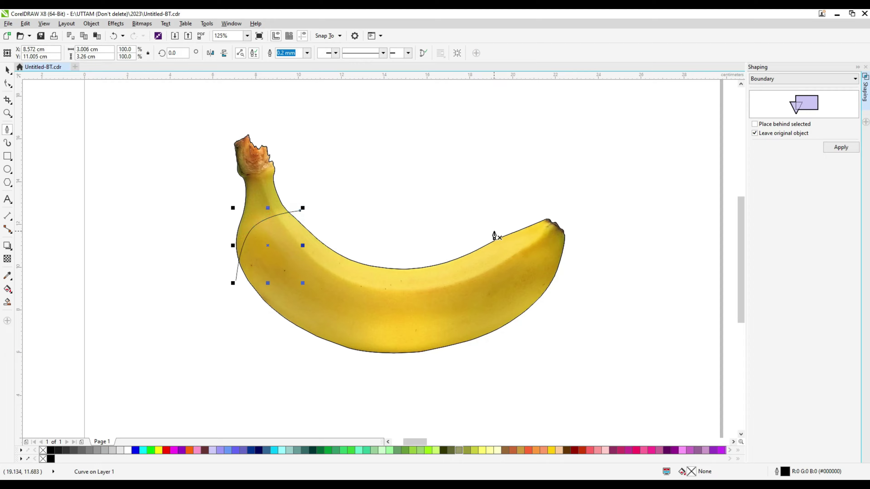
drag(494, 230, 531, 271)
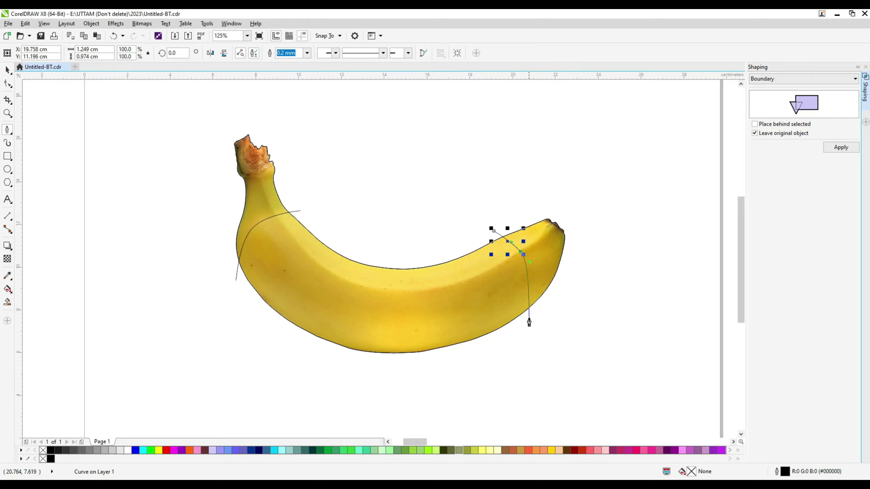
drag(524, 326, 528, 327)
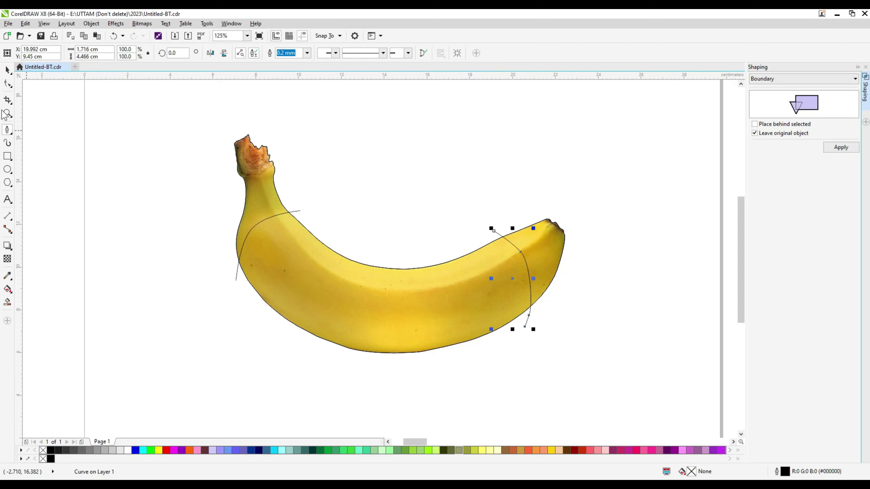
Place the artistic text BANANA below the banana
click(8, 199)
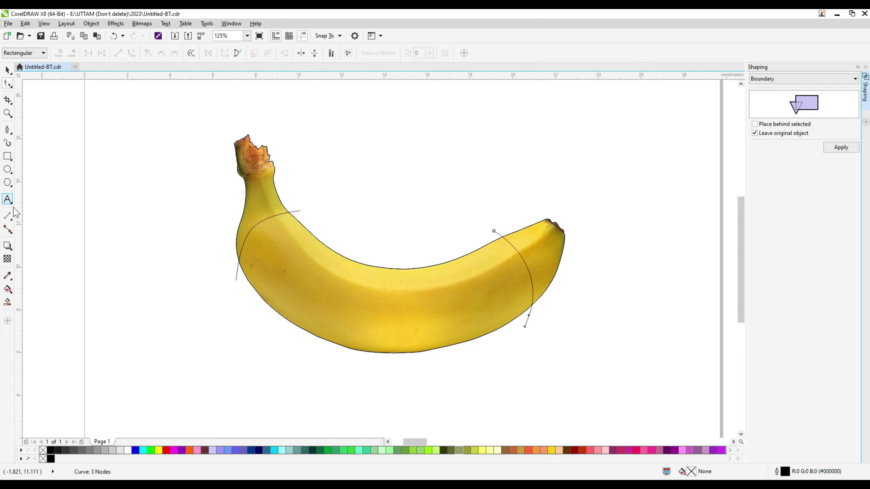
click(326, 386)
text(B)
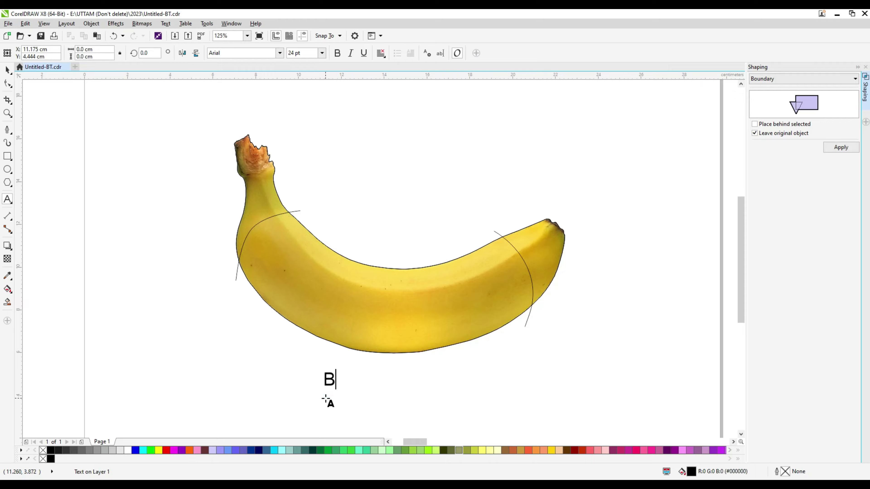
text(ANA)
text(NA)
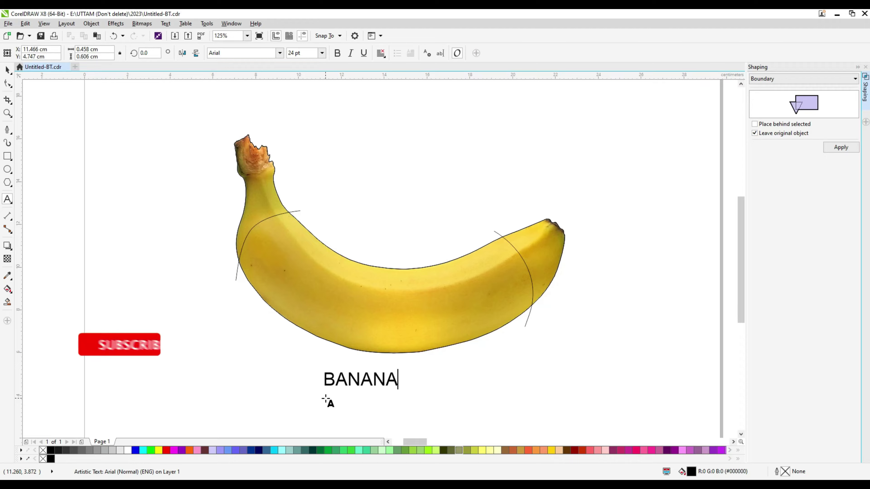
key(Escape)
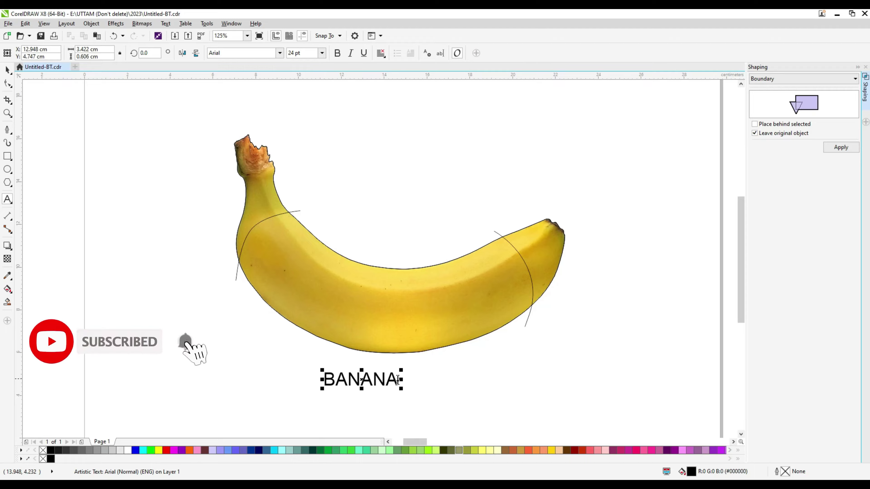
Set the BANANA text in Franklin Gothic Demi
drag(397, 380, 291, 375)
click(281, 53)
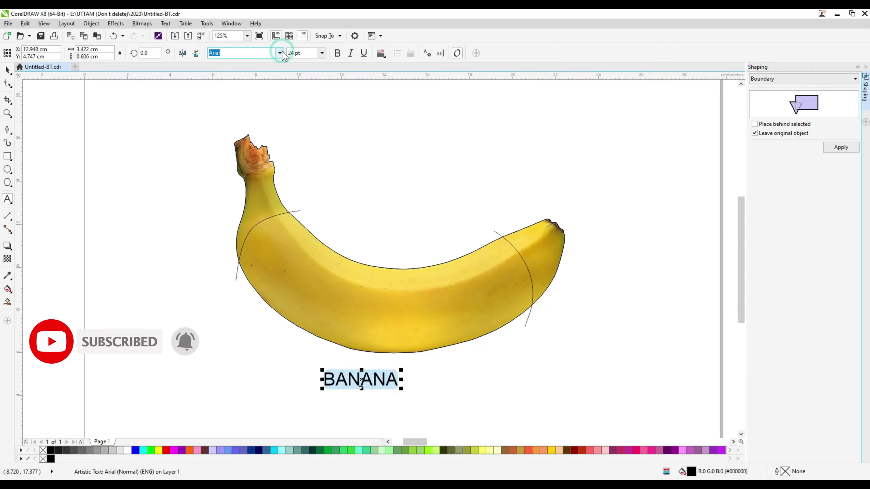
click(257, 81)
click(8, 70)
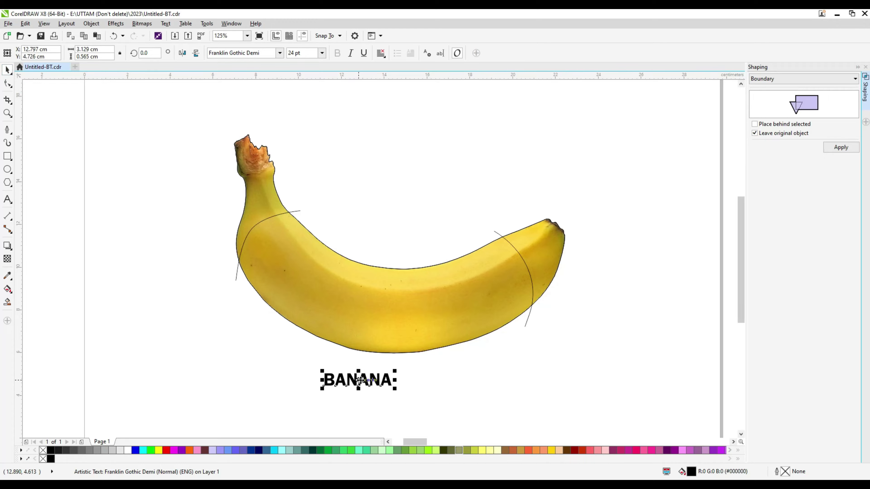
Move BANANA onto the banana body, enlarge it to about 76.6 pt, and add an envelope
drag(359, 379, 372, 303)
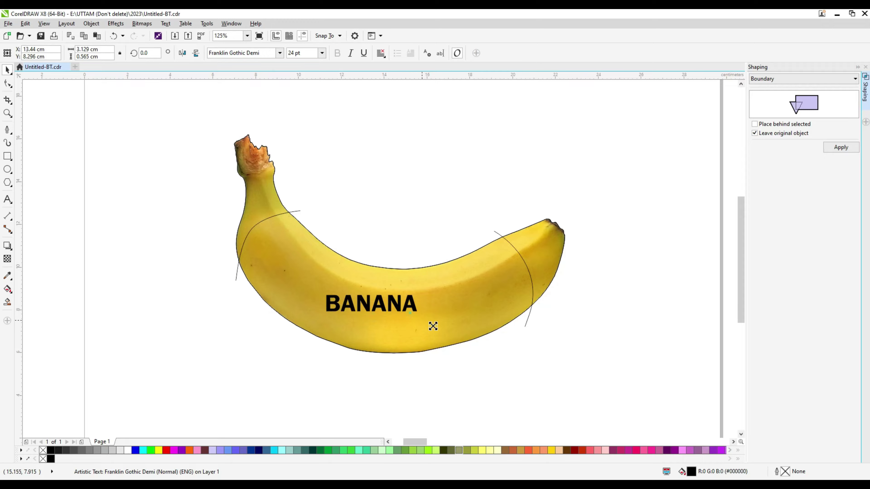
drag(432, 326, 474, 344)
shift+click(475, 344)
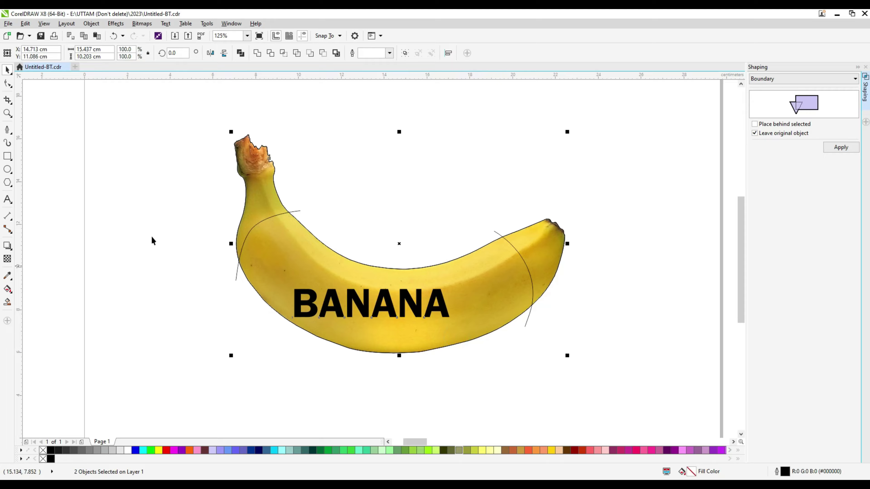
click(63, 225)
click(430, 310)
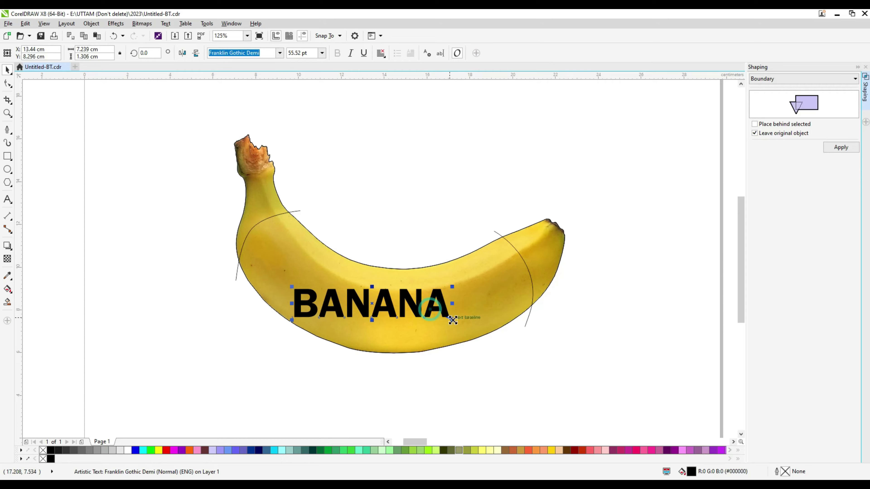
drag(452, 320, 495, 344)
click(7, 245)
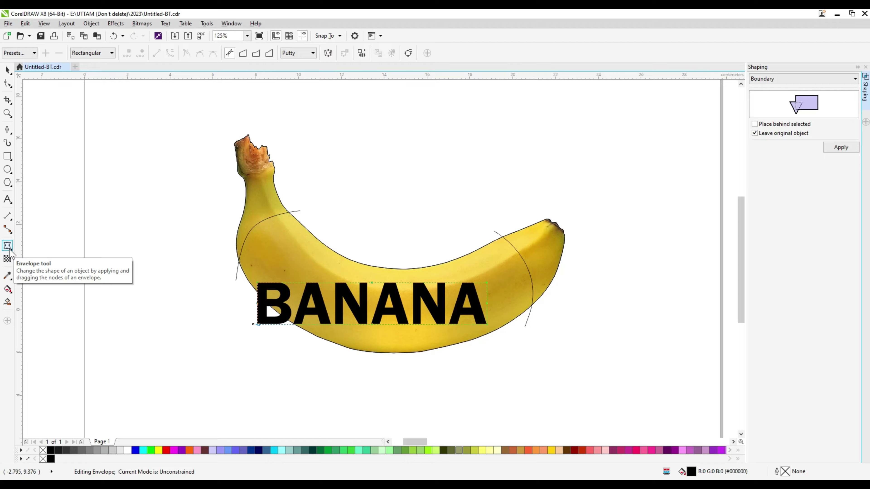
Drag the envelope nodes so BANANA stretches toward the stem line and bows along the banana's curve
drag(257, 283, 277, 225)
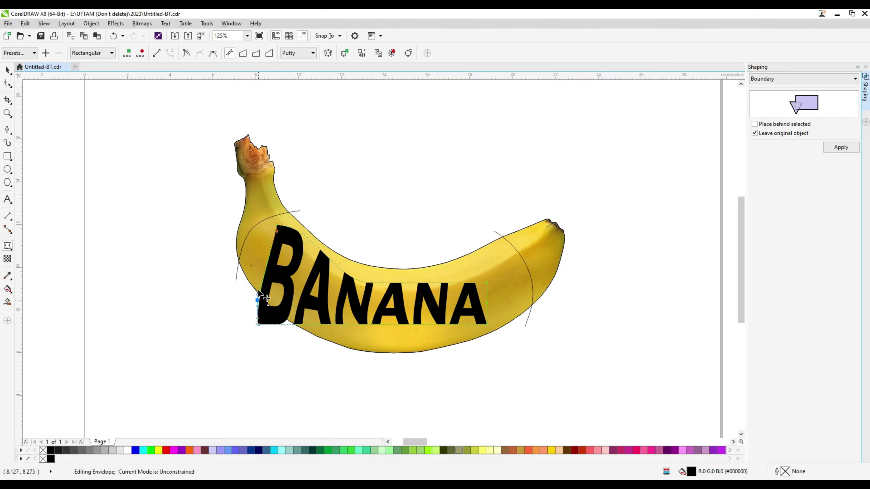
drag(259, 324, 252, 284)
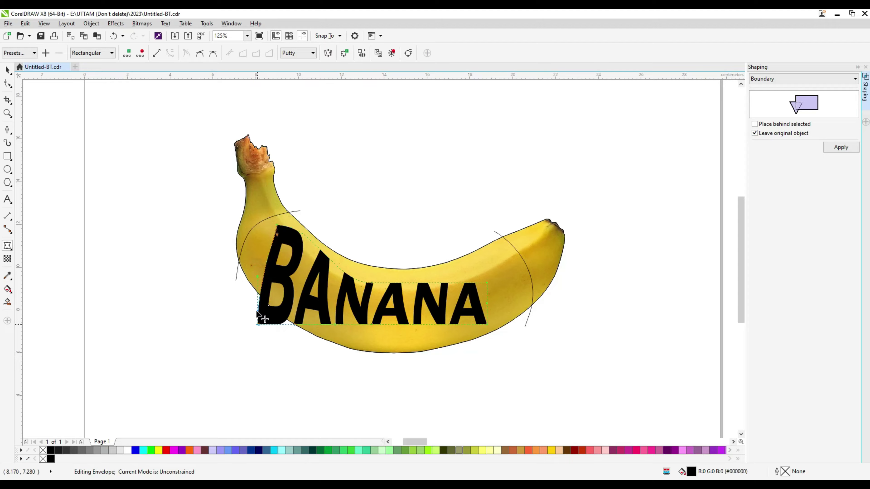
drag(372, 323, 374, 351)
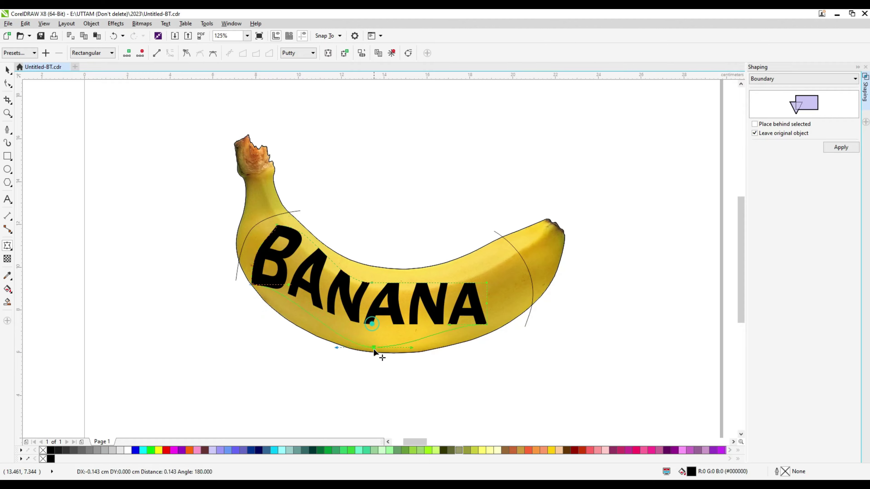
scroll(288, 304, up, 2)
mouse_move(294, 327)
mouse_down()
mouse_move(322, 355)
mouse_move(295, 341)
mouse_up()
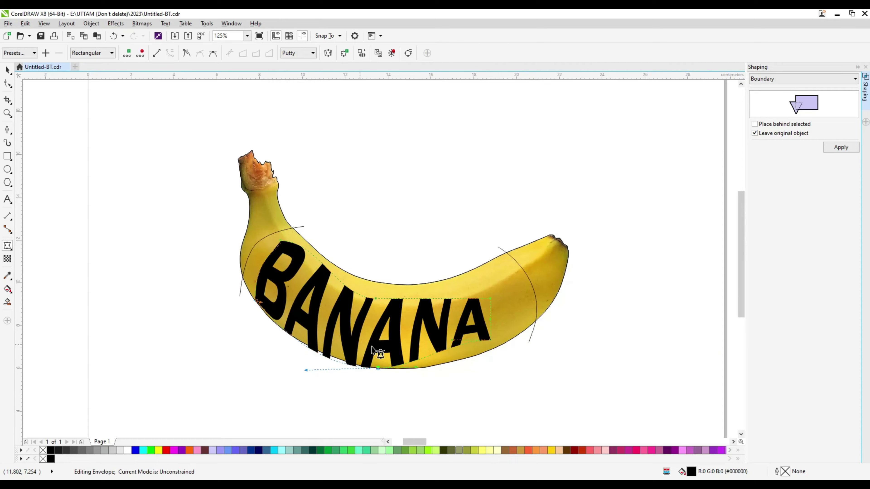
scroll(295, 341, down, 2)
Adjust the envelope's top-right corner, top edge and bottom node so the text hugs the banana edges
scroll(491, 310, up, 2)
drag(490, 291, 520, 204)
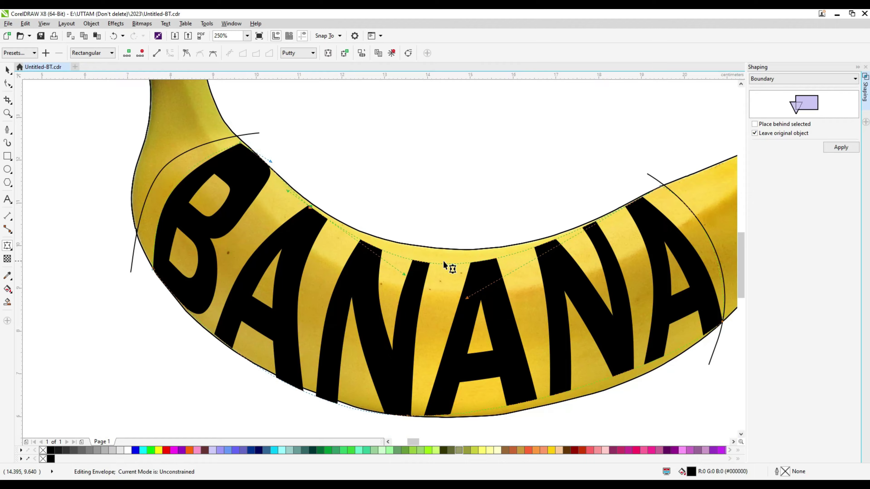
drag(443, 263, 451, 251)
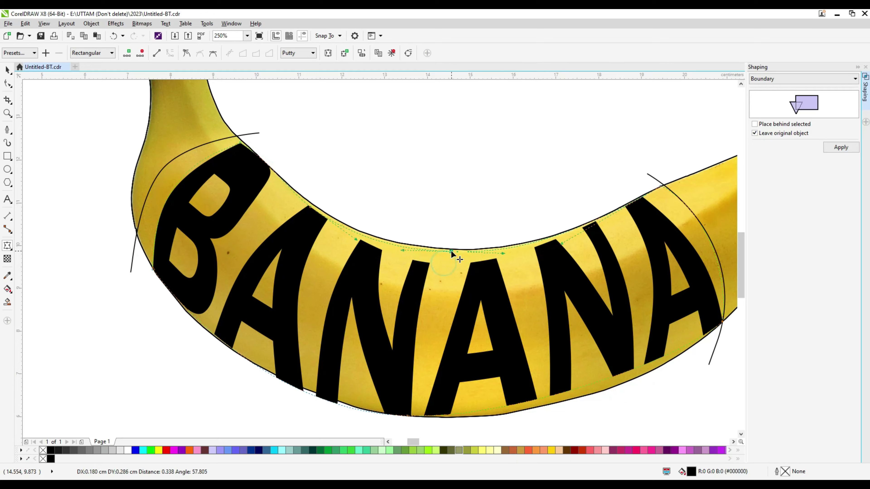
click(572, 390)
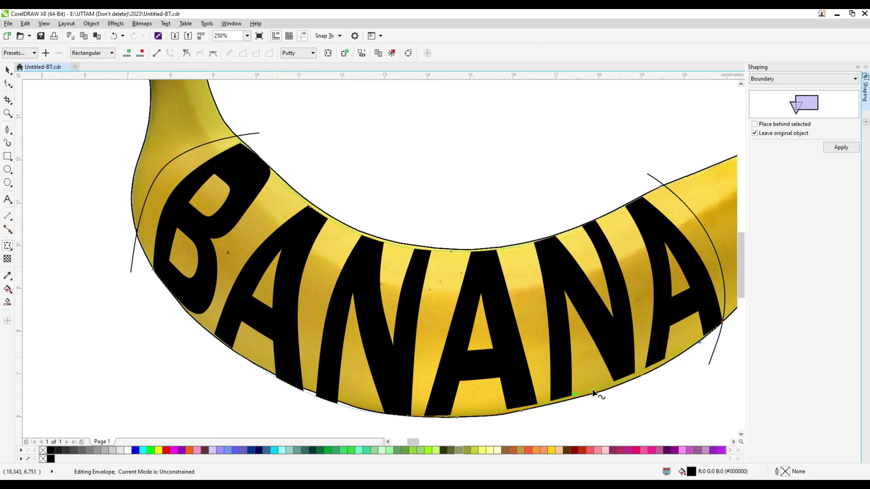
click(570, 394)
drag(573, 393, 575, 396)
scroll(378, 363, down, 3)
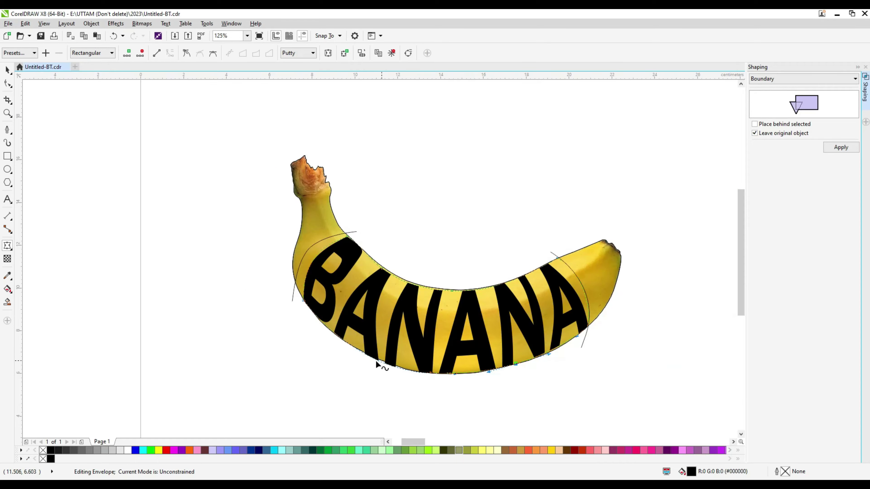
scroll(421, 375, up, 5)
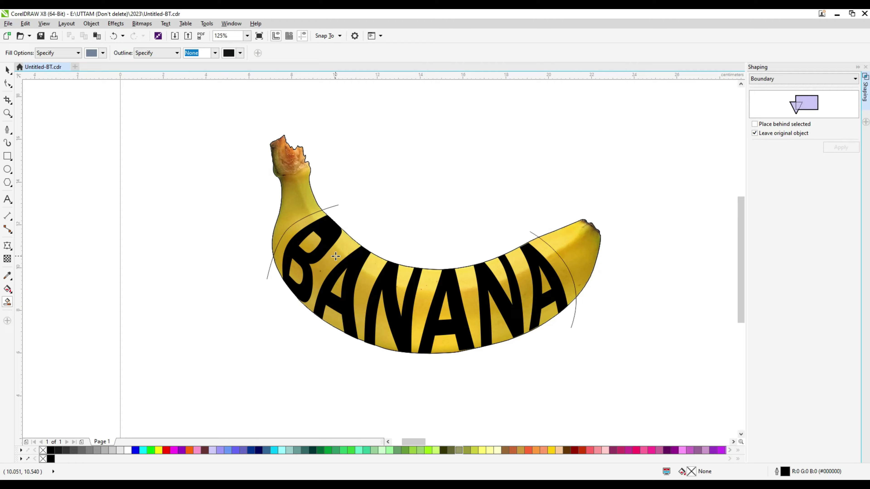
Fill the gaps between the letters and the three A triangles with grey boundary pieces
click(335, 256)
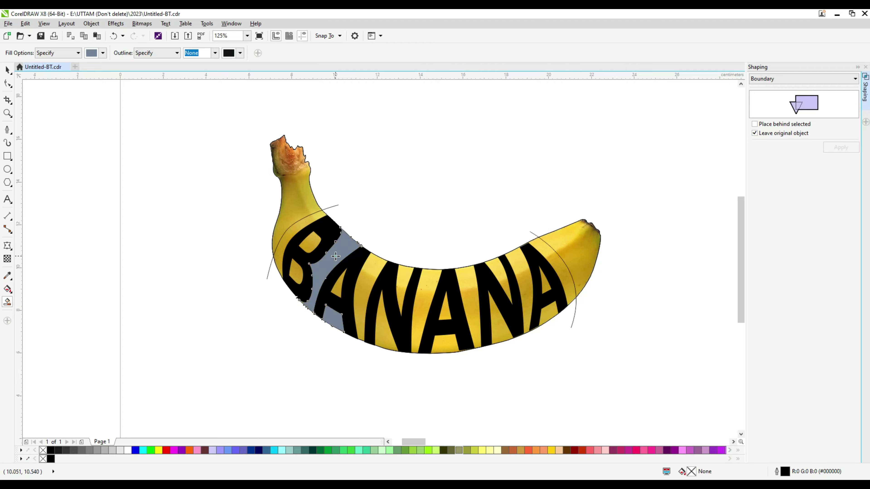
click(377, 268)
click(407, 278)
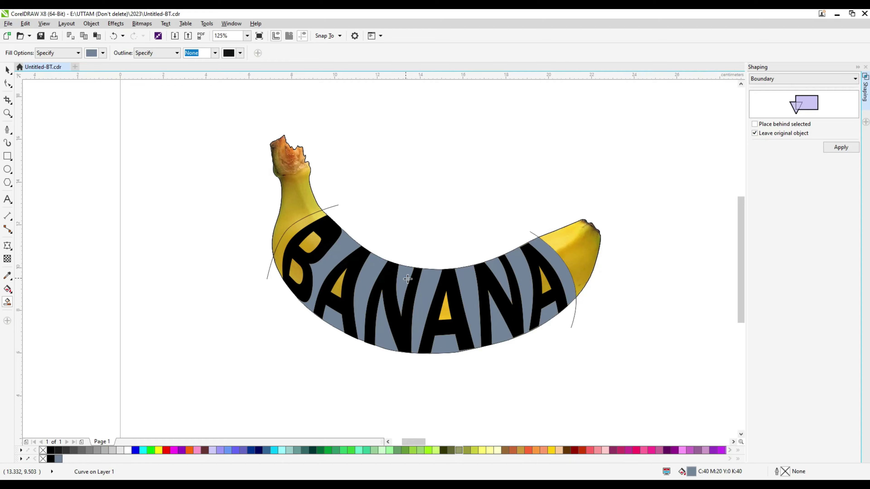
click(445, 311)
click(546, 285)
click(340, 280)
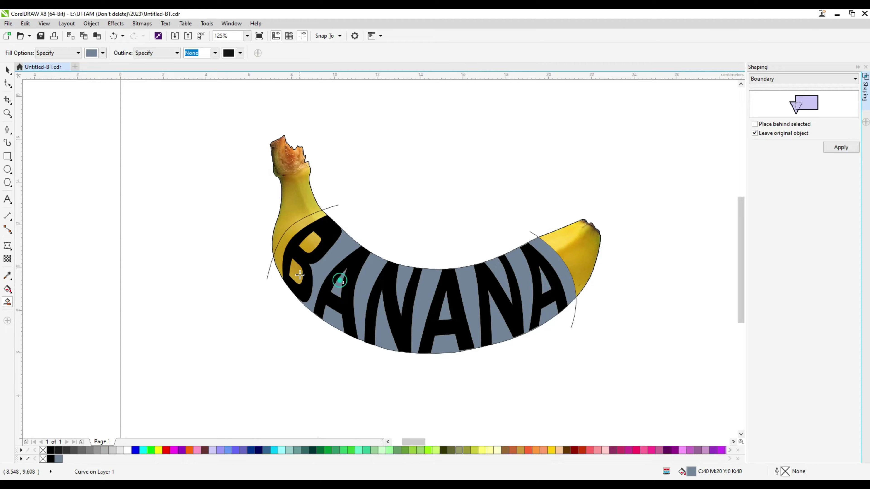
Fill the B's two holes and the strip above it, then test-move the grey shapes and undo
click(299, 273)
click(309, 243)
click(296, 230)
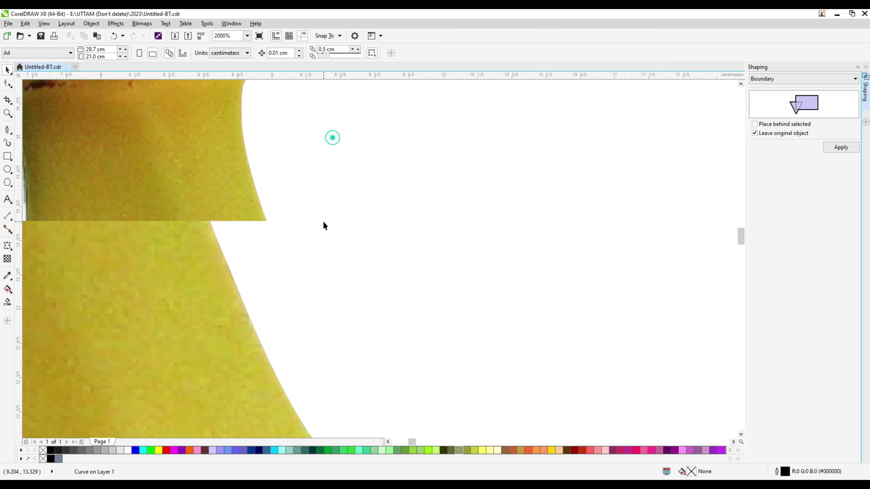
drag(340, 272, 361, 264)
key(ctrl+z)
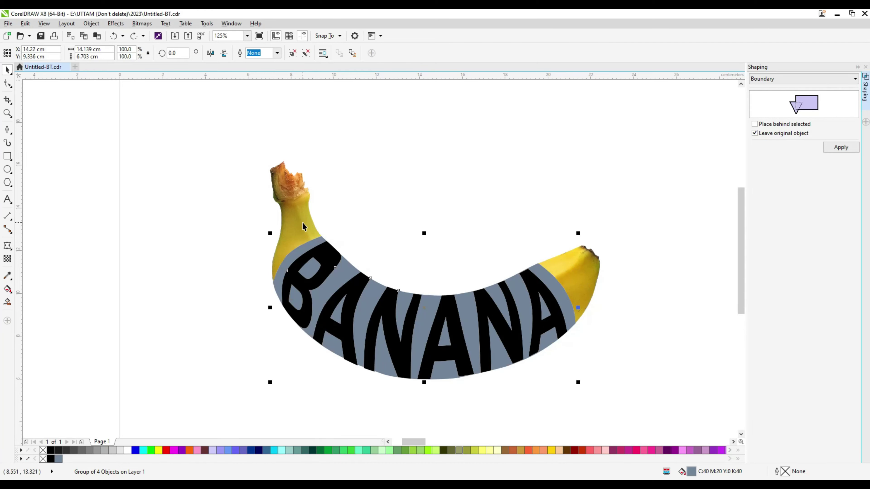
Delete the grey band and the grey shapes inside the letters, leaving BANANA carved into the photo
right_click(334, 279)
click(358, 155)
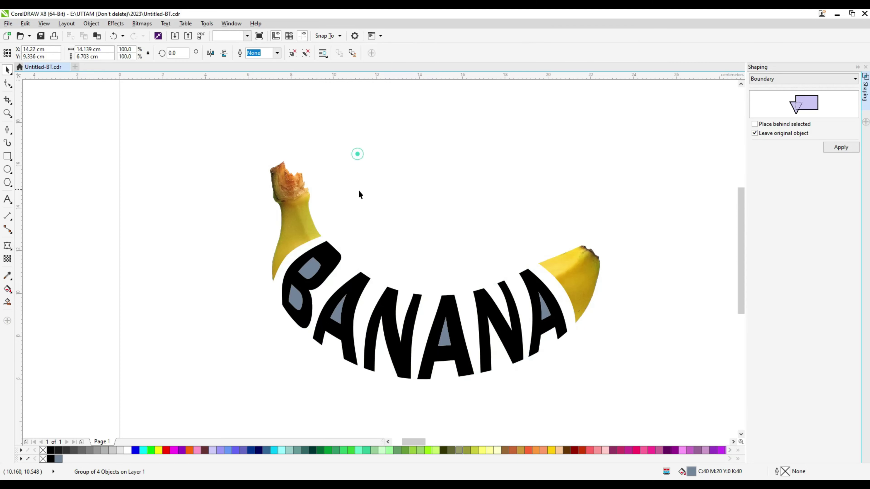
click(314, 271)
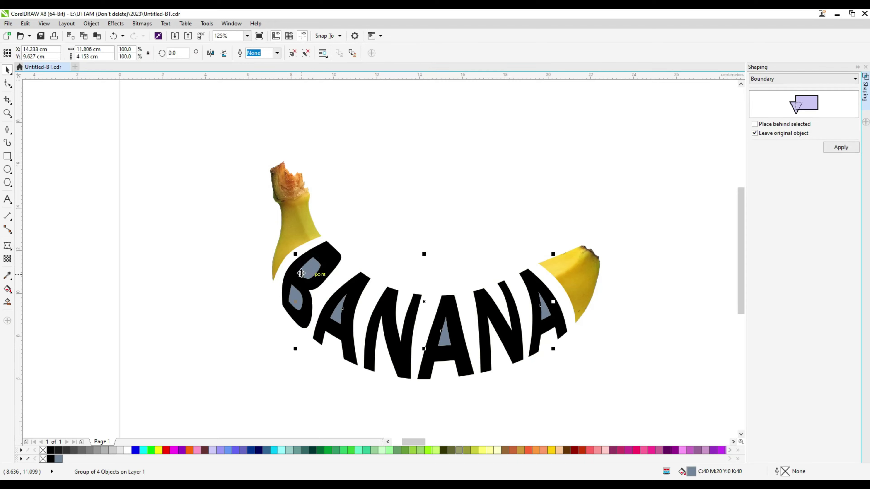
right_click(303, 272)
click(339, 144)
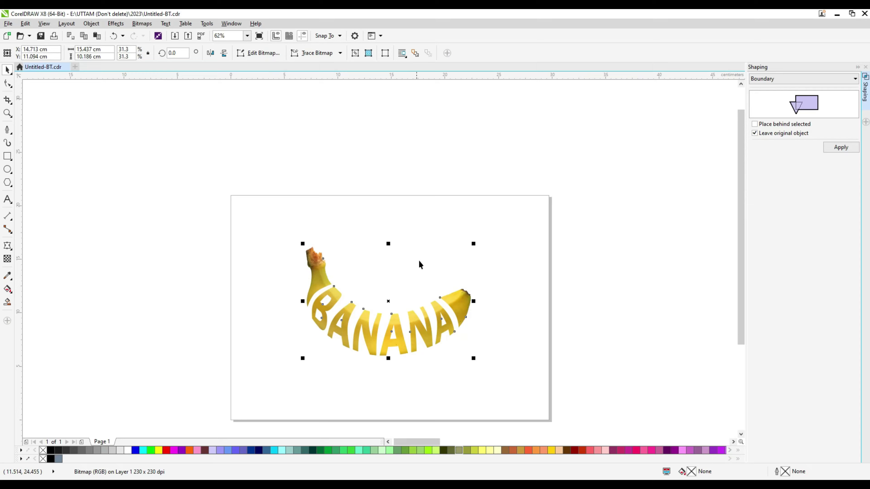
Select the banana-textured BANANA lettering and apply Boundary to trace outlines around it
click(393, 336)
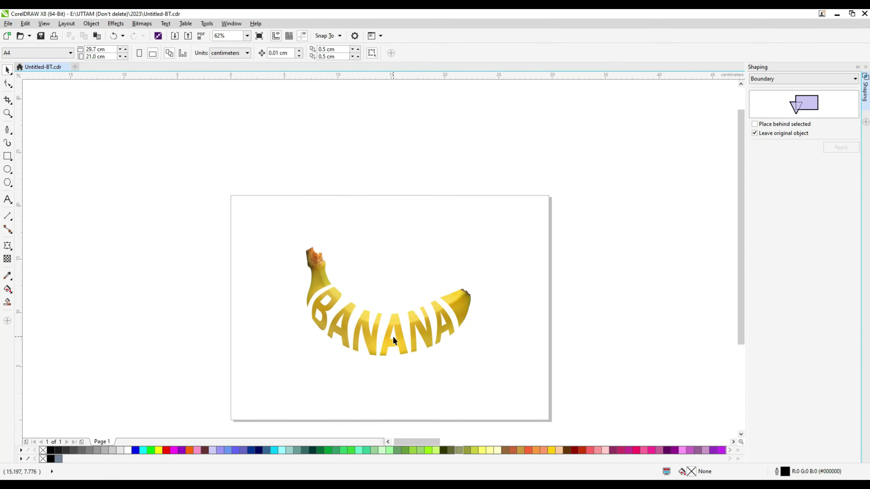
click(436, 329)
scroll(423, 334, down, 2)
scroll(423, 334, up, 3)
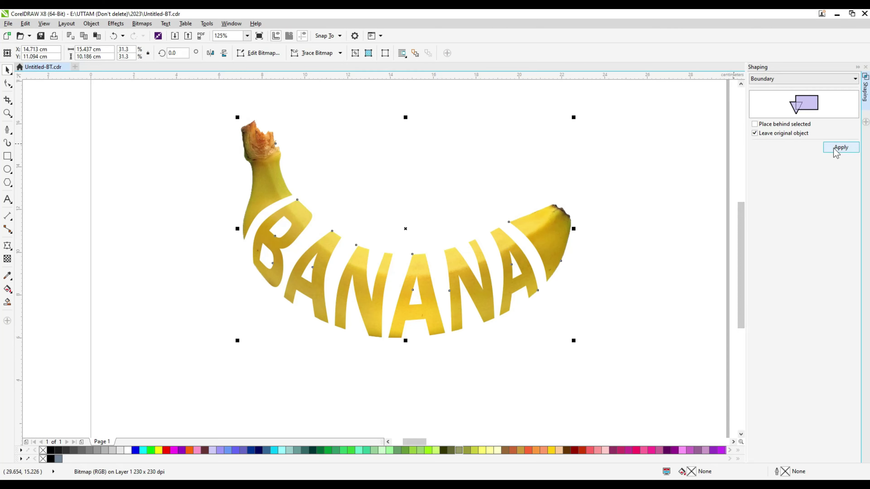
click(841, 147)
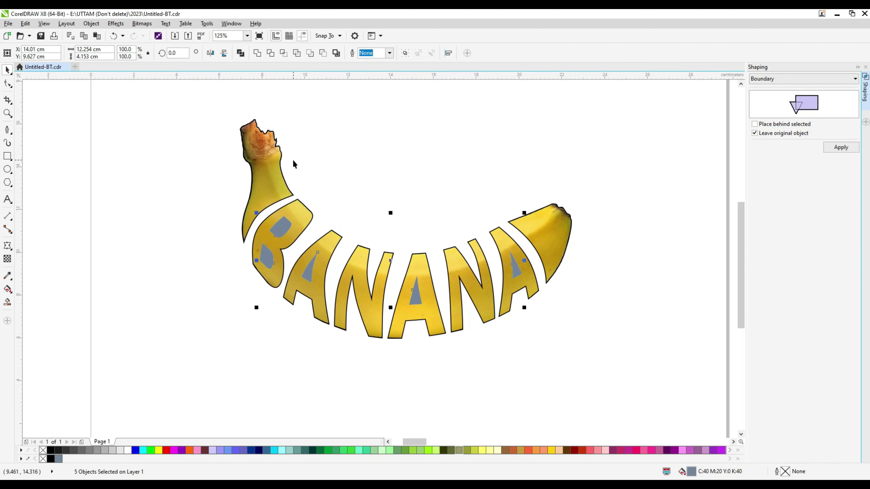
Trim the boundary shape against the banana image and undo the extra white outline shape
scroll(278, 164, up, 4)
shift+click(290, 170)
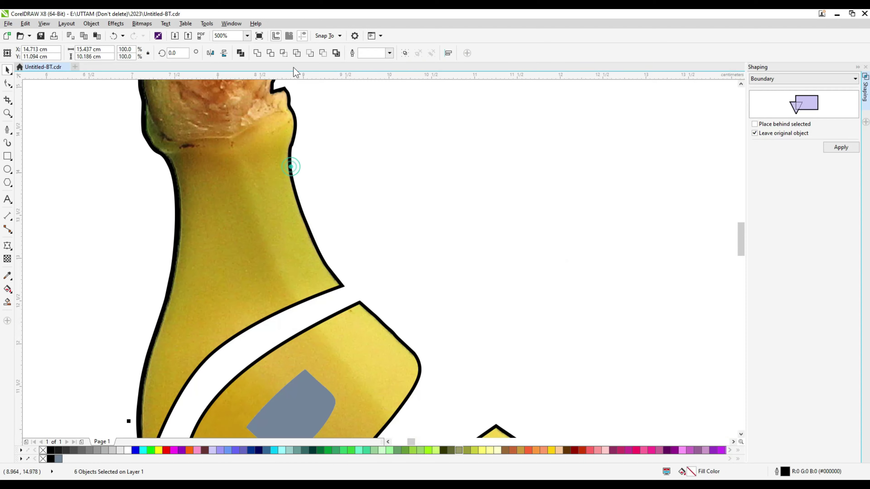
click(271, 53)
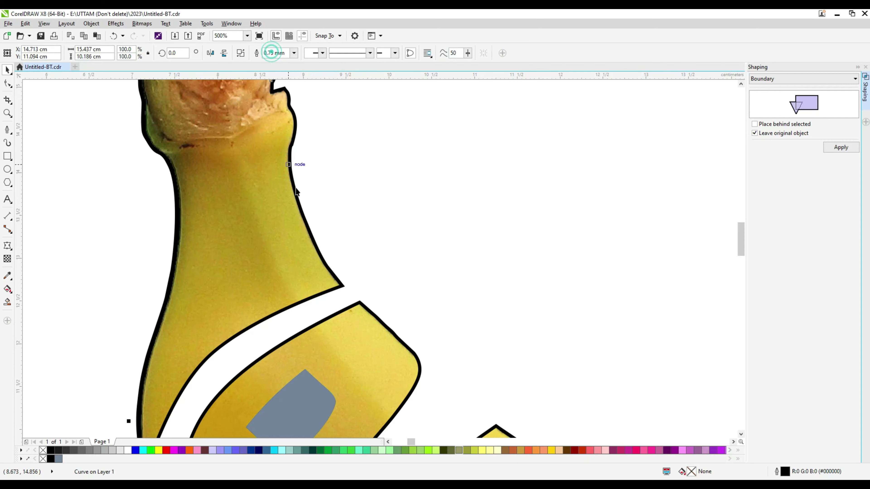
scroll(296, 163, down, 2)
scroll(326, 240, down, 2)
click(325, 239)
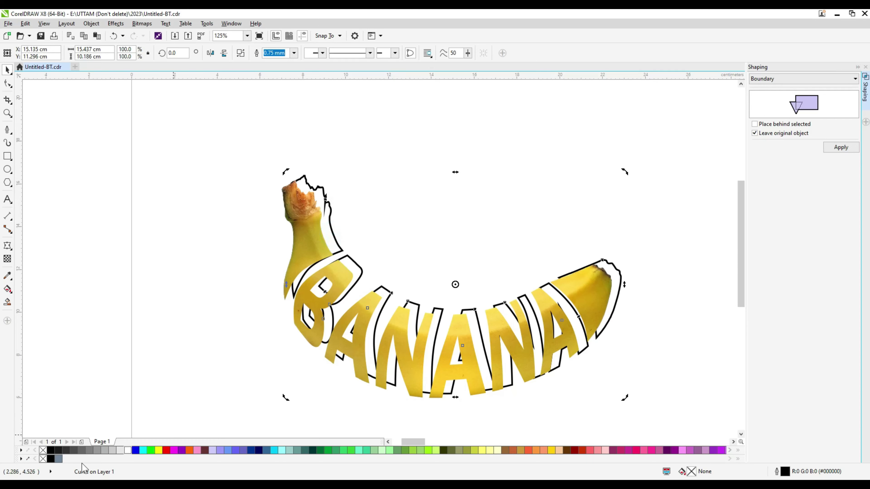
key(ctrl+z)
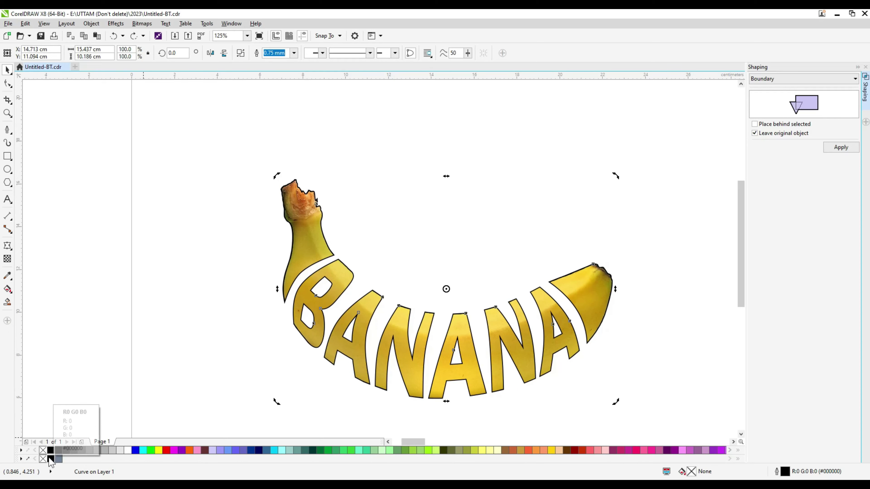
Color the boundary outline black, then test-move the lettering and undo the move
click(51, 459)
scroll(370, 278, up, 2)
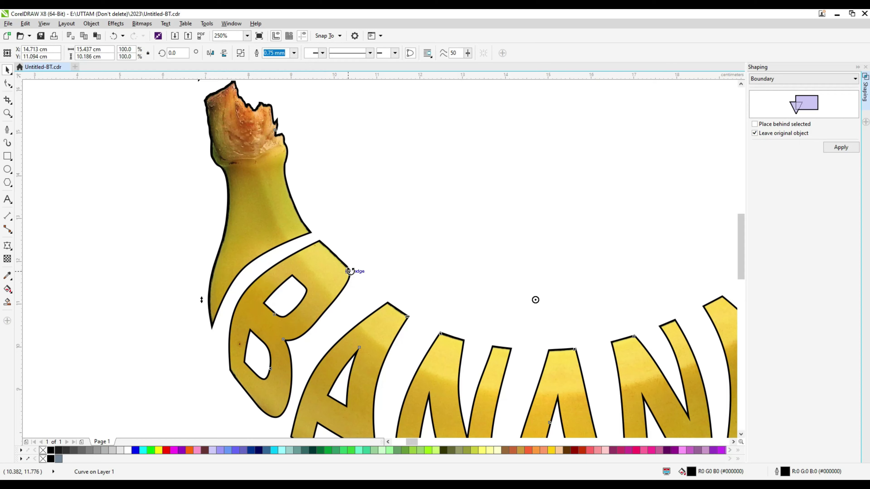
scroll(345, 225, down, 2)
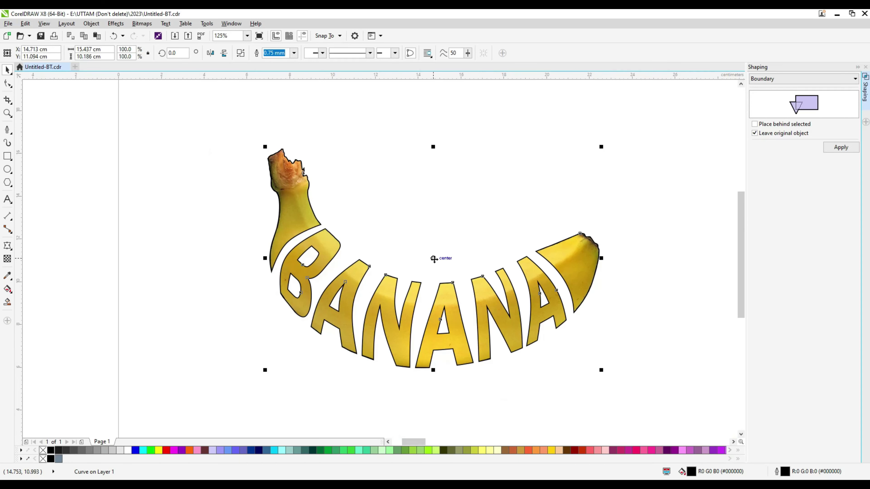
drag(434, 259, 431, 220)
key(ctrl+z)
scroll(310, 254, down, 2)
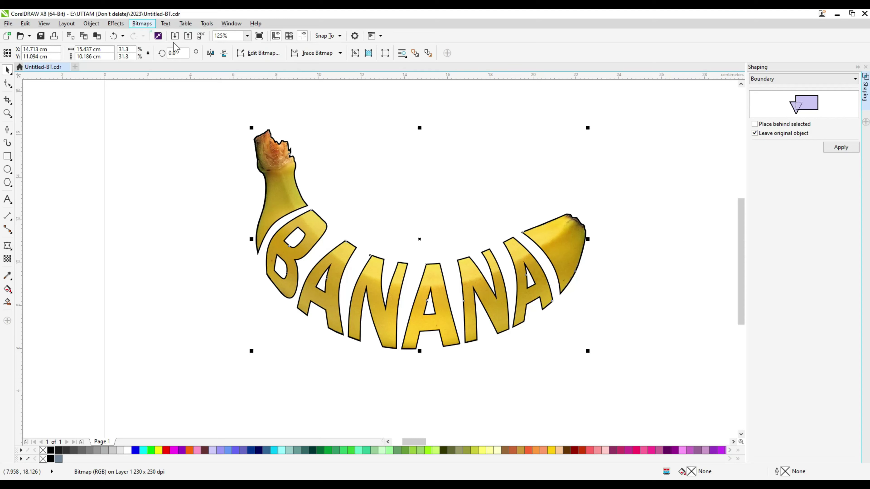
Convert the outlined banana lettering to a bitmap at resolution 100
click(142, 23)
click(154, 34)
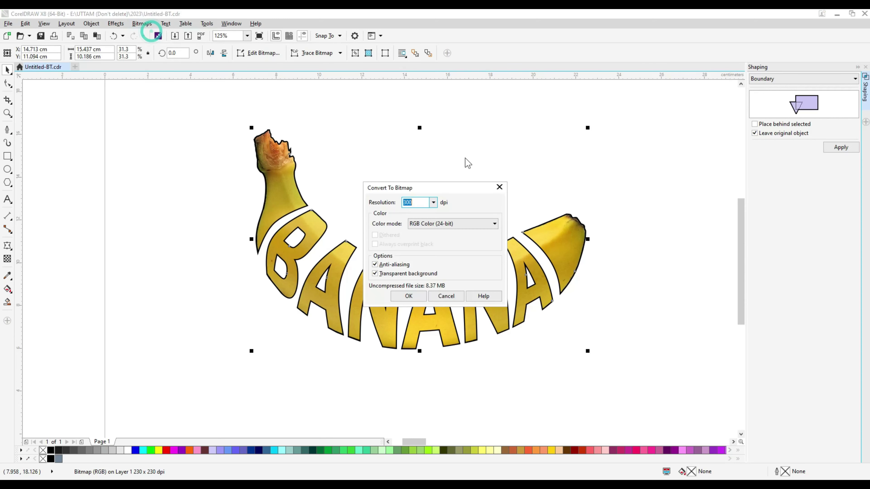
text(100)
key(Return)
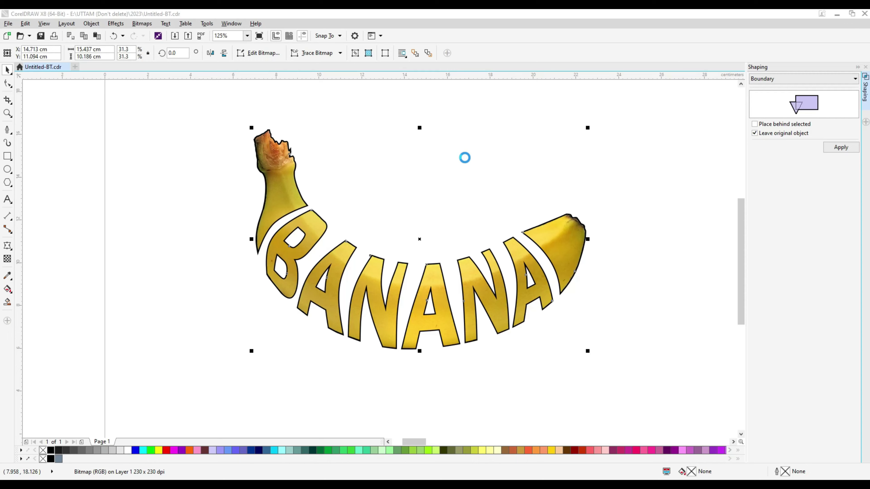
Apply a 4-pixel Gaussian Blur to the bitmap, then marquee-select both objects
click(142, 23)
click(270, 228)
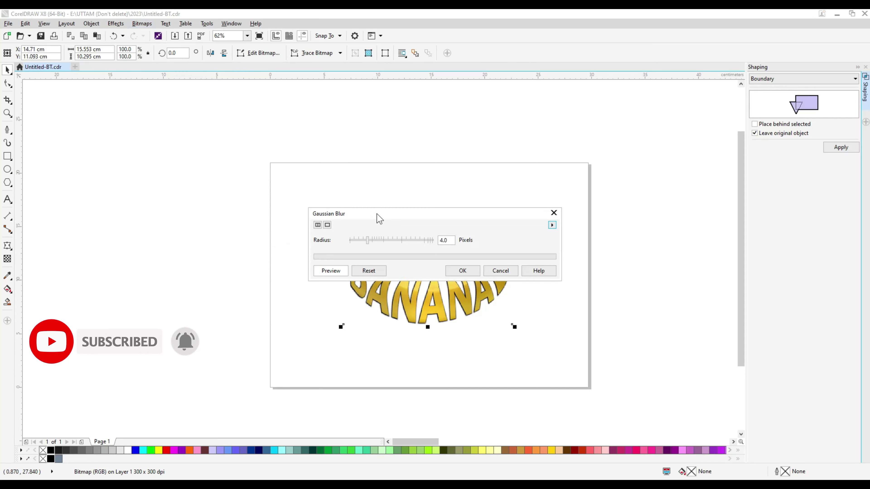
drag(379, 218, 618, 218)
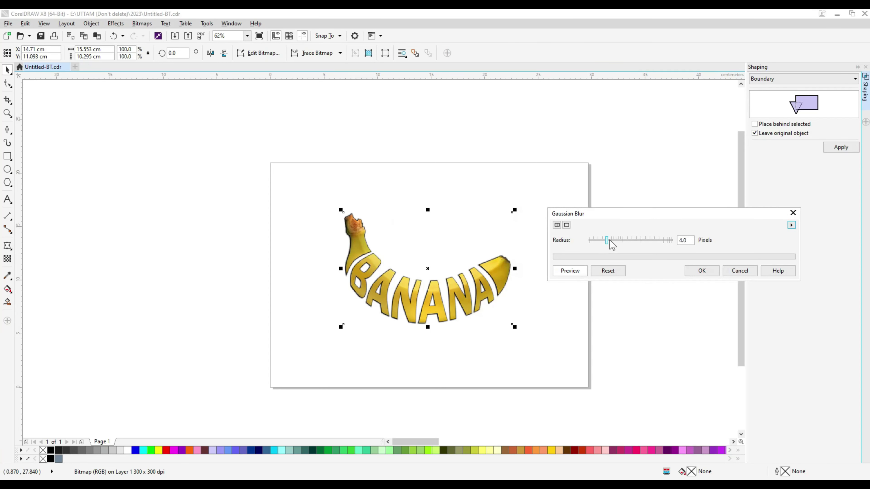
click(694, 270)
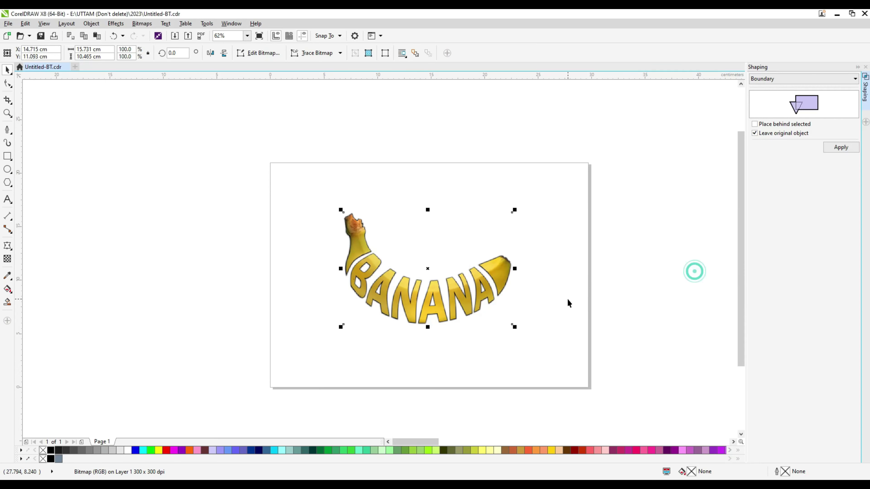
click(548, 304)
drag(196, 158, 480, 331)
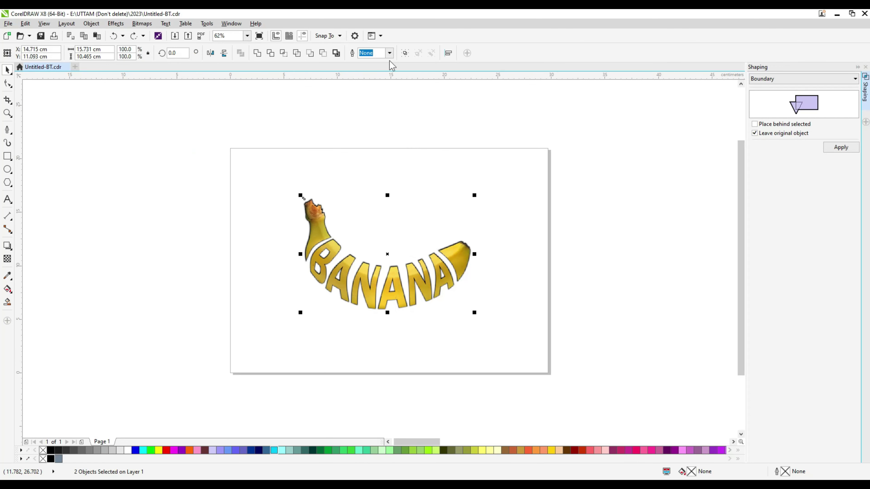
Group the two selected objects and cast a drop shadow downward from the banana's bottom
click(405, 53)
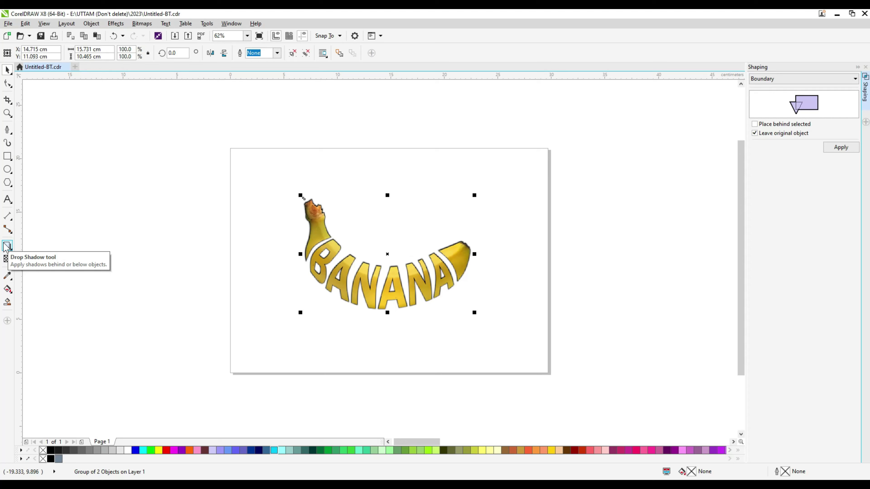
click(7, 246)
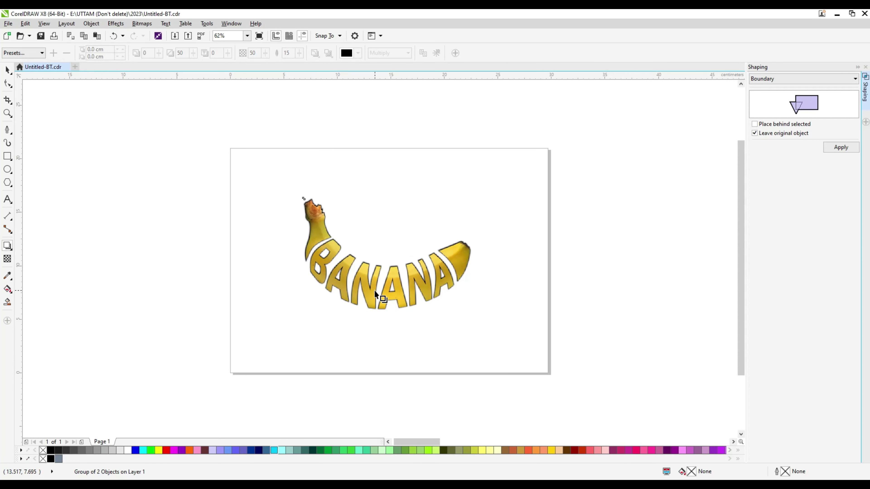
scroll(374, 291, up, 3)
drag(375, 325, 363, 334)
scroll(372, 290, down, 3)
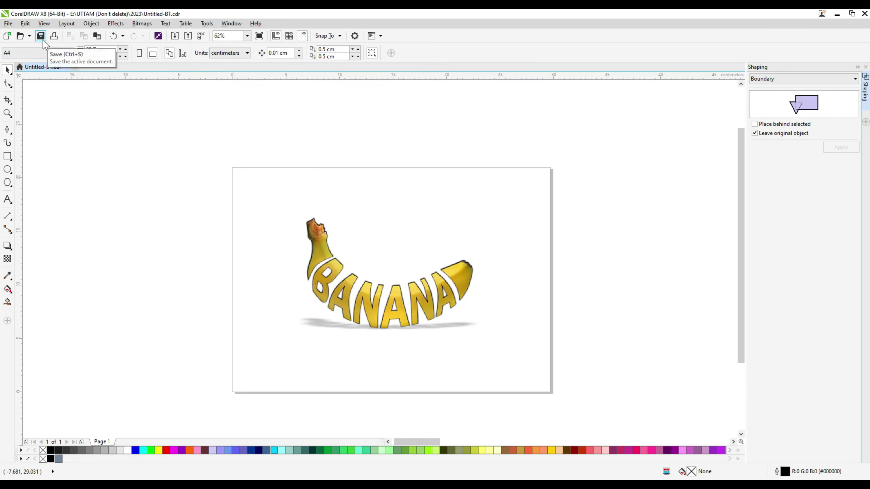
Save the finished design as Untitled-BT.cdr
click(43, 40)
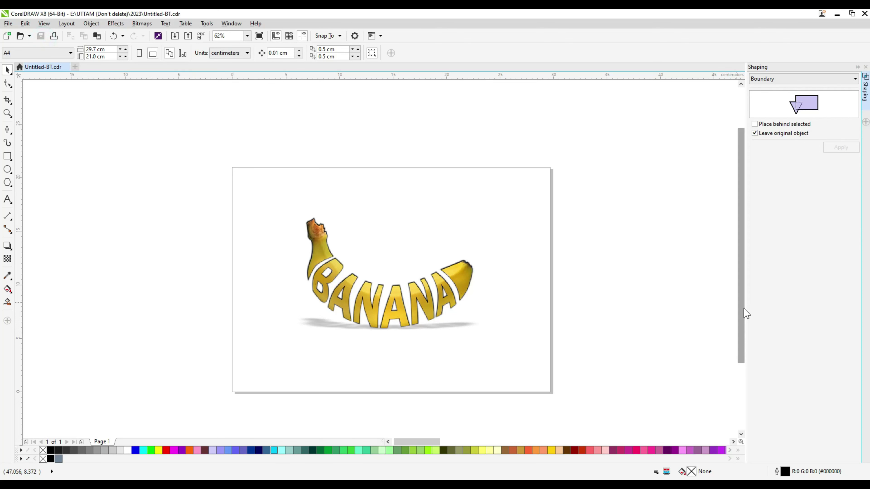
drag(743, 309, 740, 324)
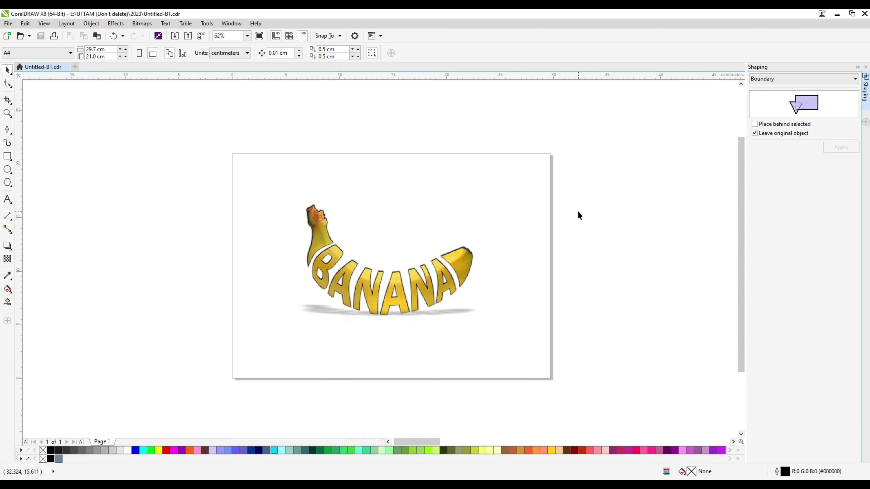